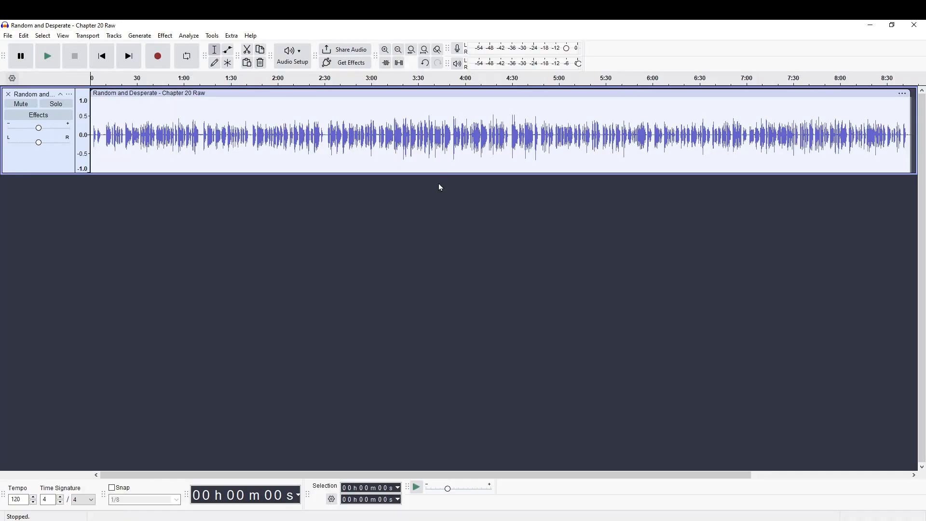
Zoom in on the timeline until about 16 seconds of audio fill the view and enlarge the track's height.
click(385, 50)
click(385, 50)
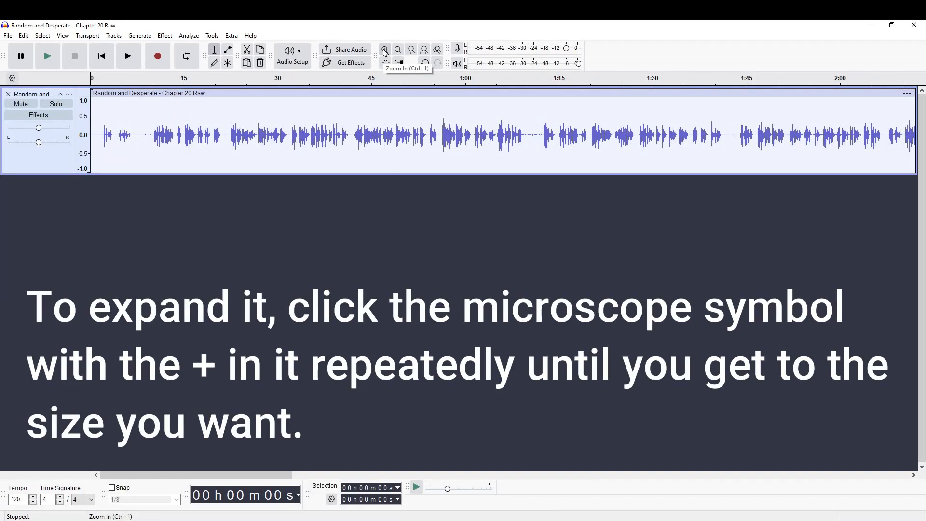
click(385, 51)
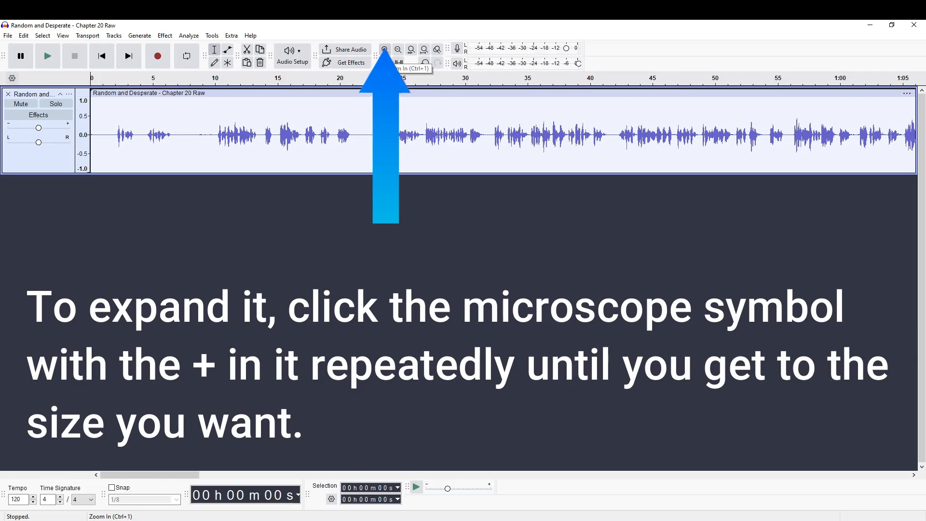
click(385, 51)
click(385, 51)
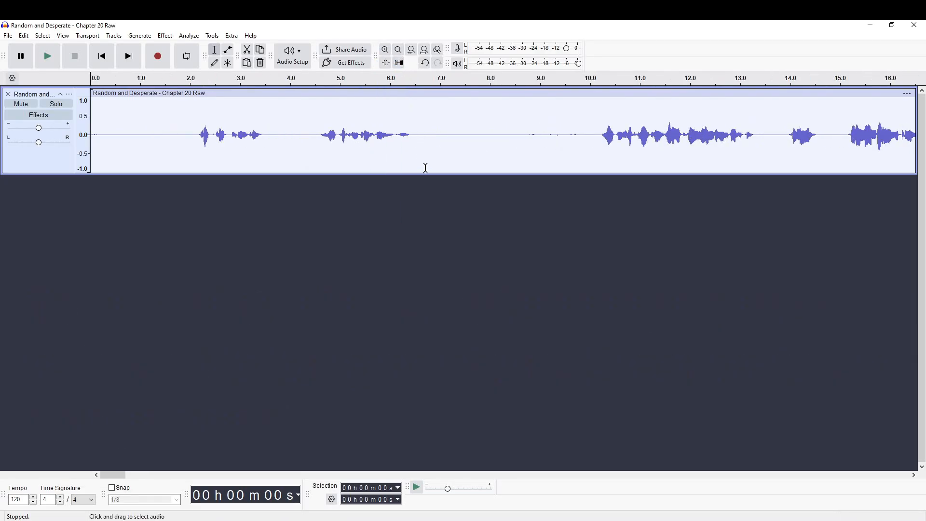
drag(427, 173, 403, 345)
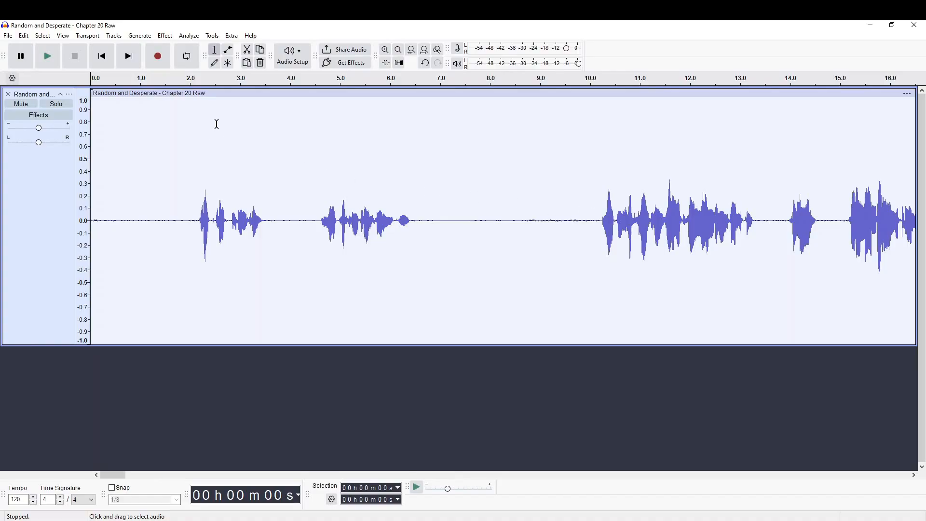
Select the entire Chapter 20 audio track.
click(165, 36)
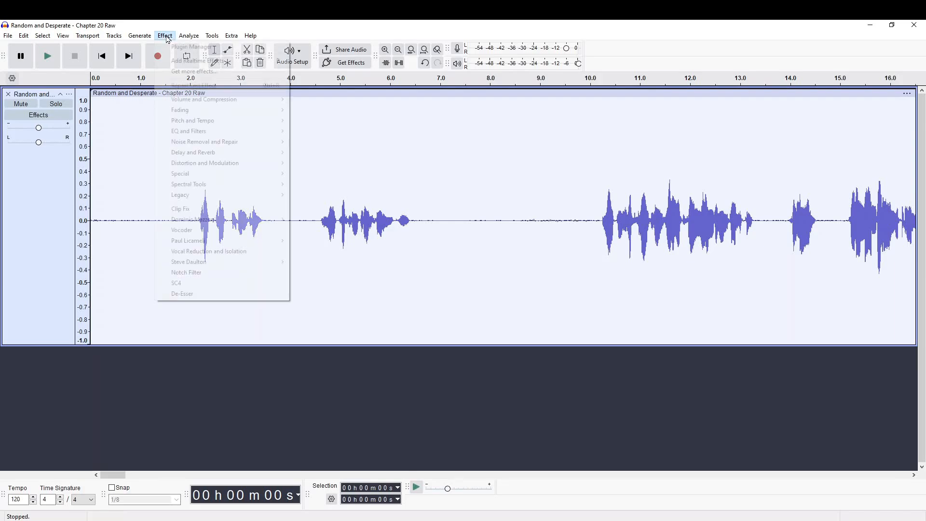
click(358, 105)
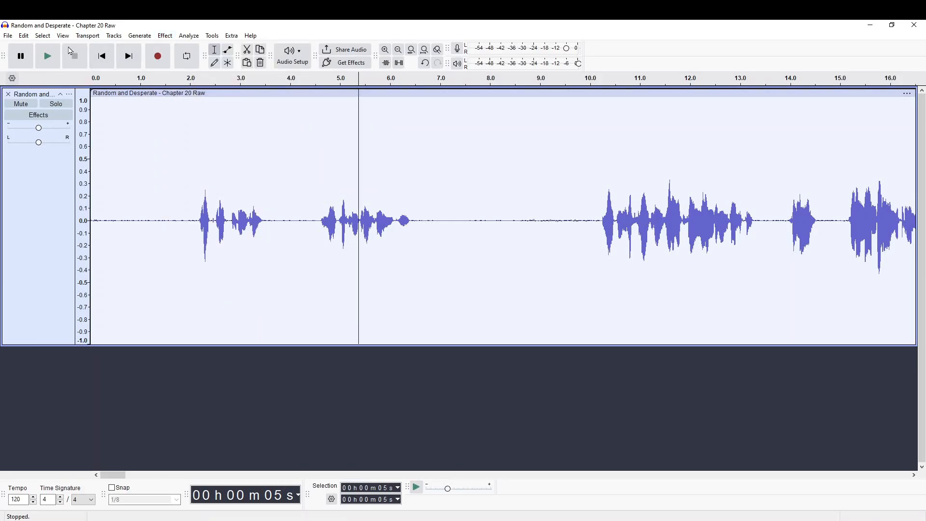
click(43, 35)
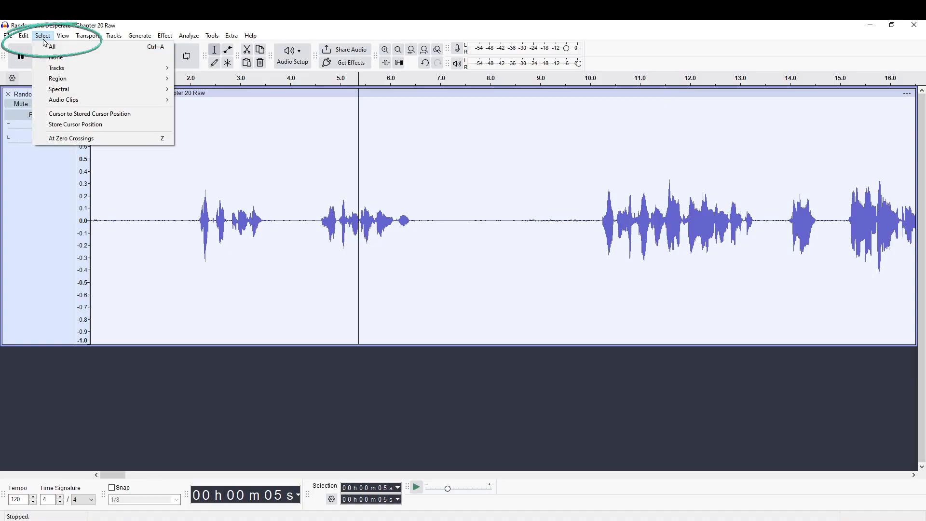
click(45, 46)
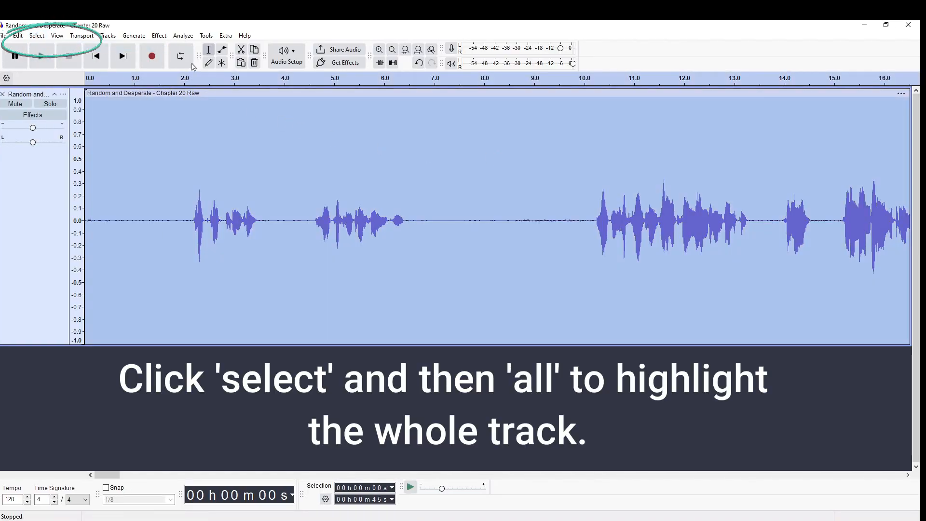
Apply the Filter Curve EQ effect to the selected track with the factory preset Low rolloff for speech.
click(159, 36)
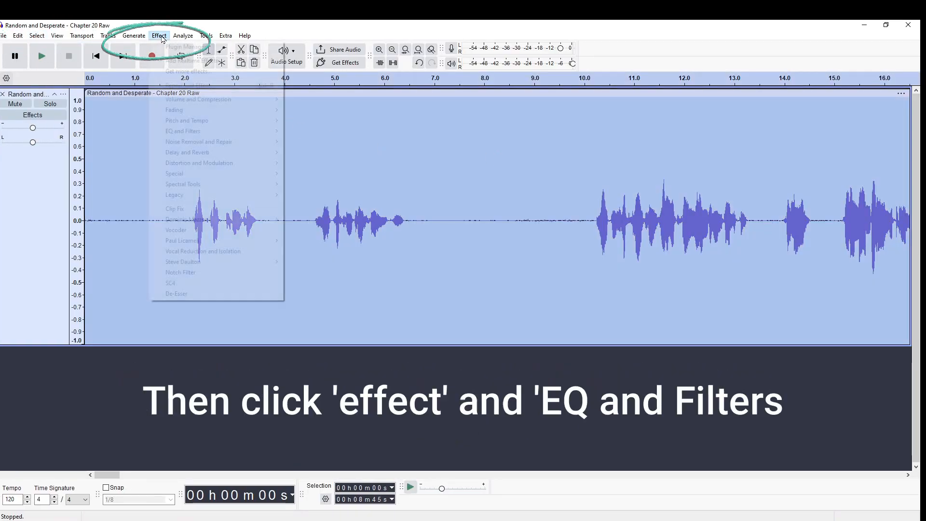
click(179, 135)
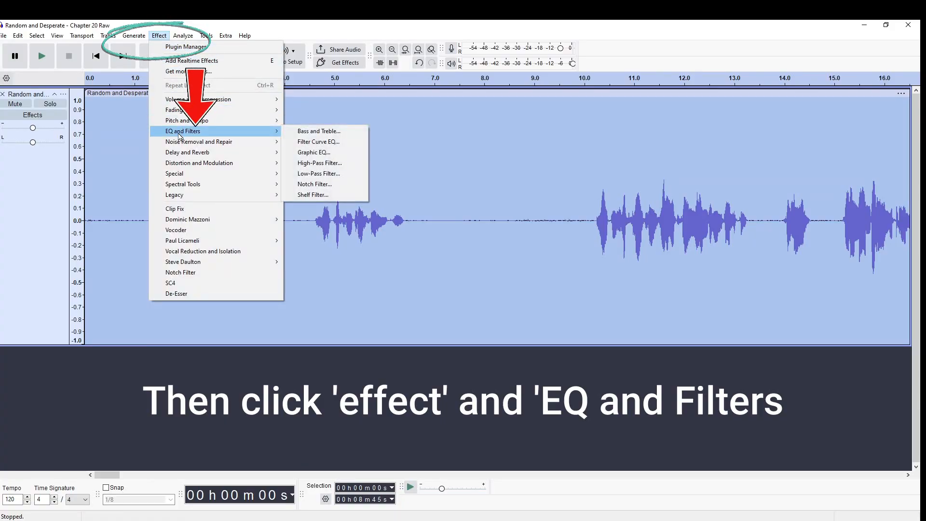
click(318, 143)
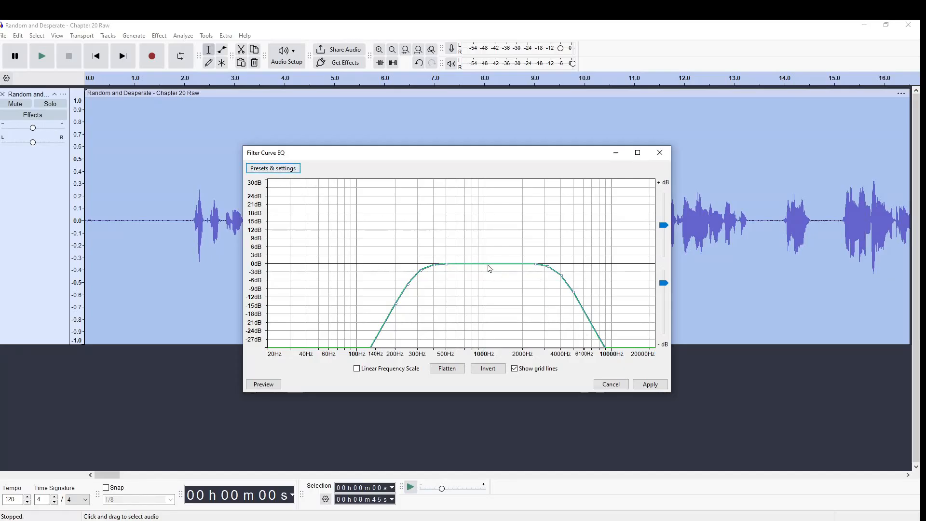
click(271, 169)
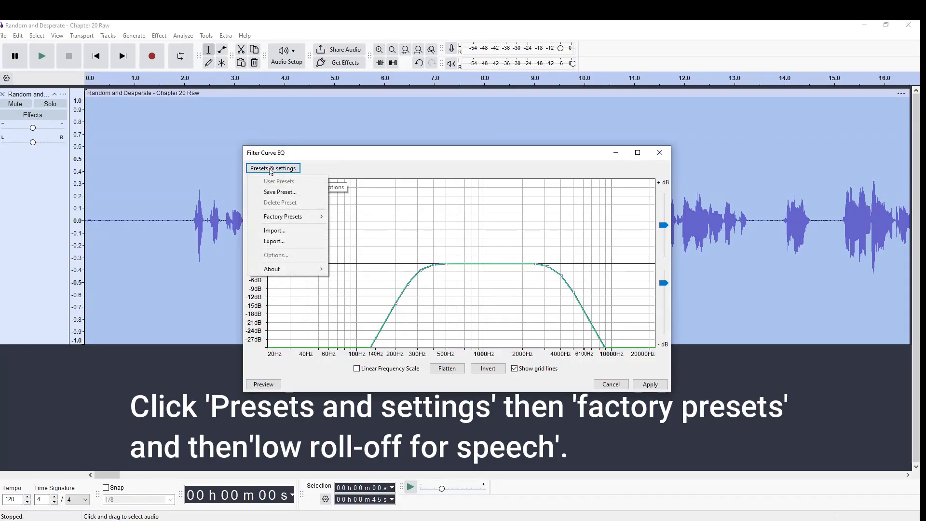
mouse_move(283, 221)
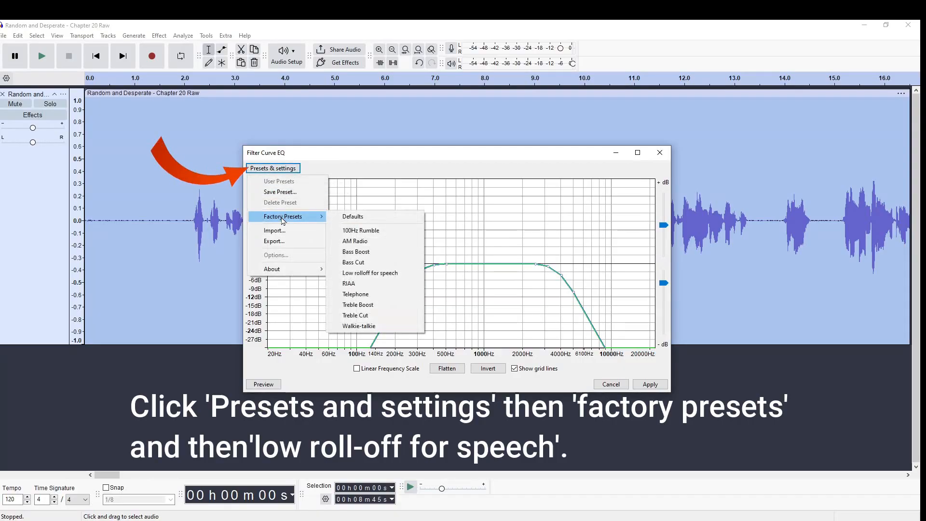
click(369, 276)
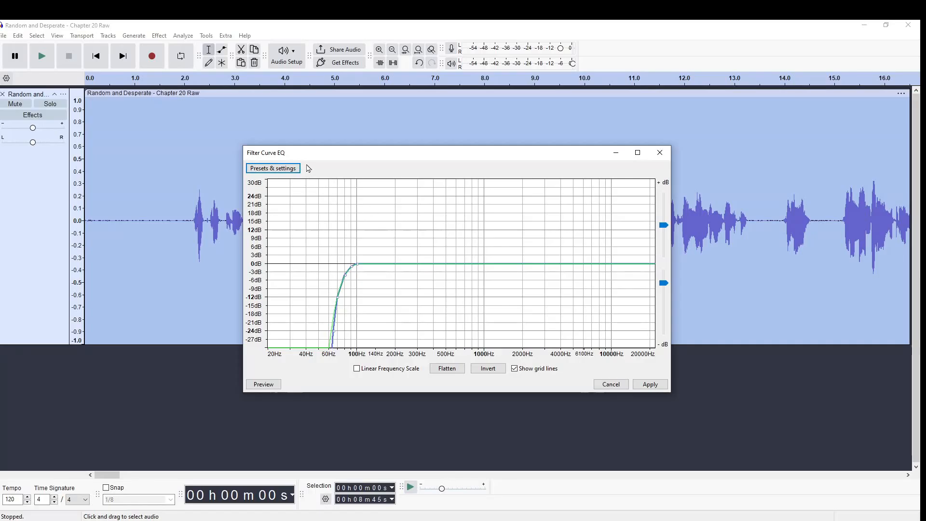
click(648, 385)
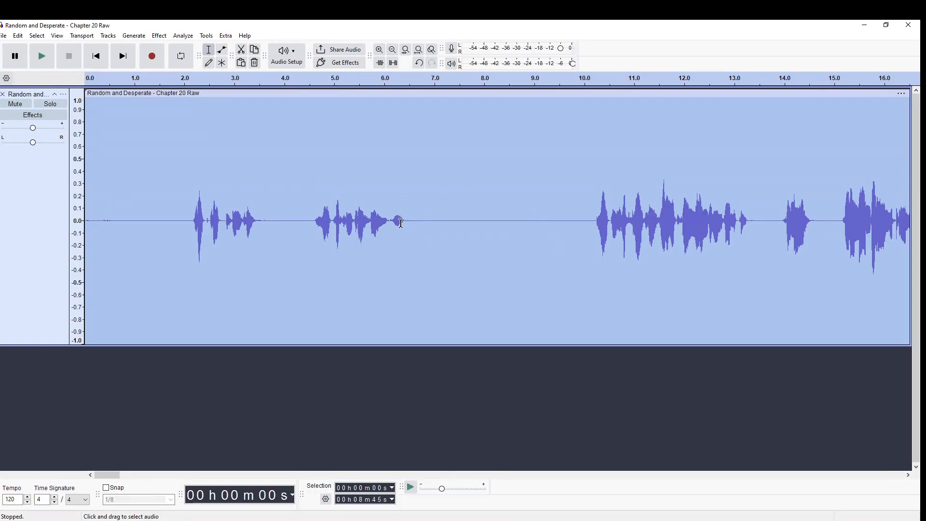
Select the silent gap near the track's start, from about 6 to 10 seconds.
drag(403, 221, 596, 249)
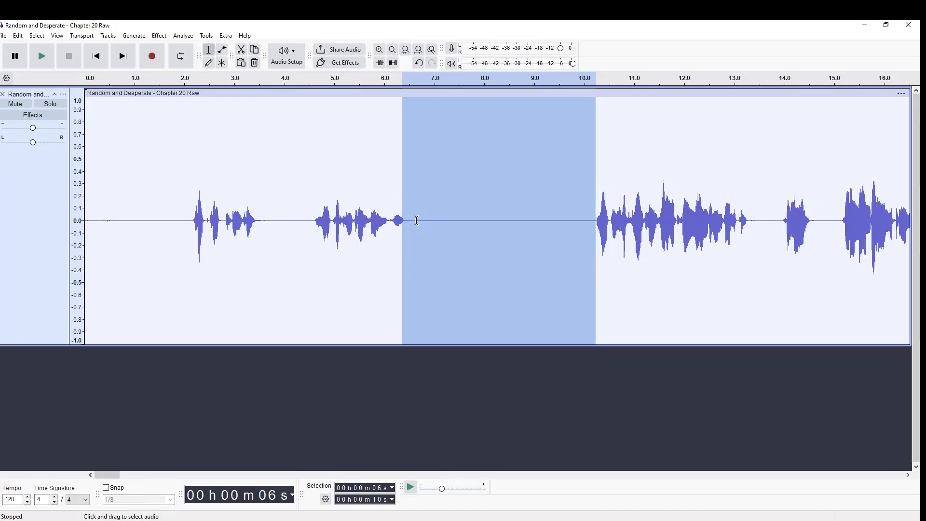
drag(405, 221, 593, 236)
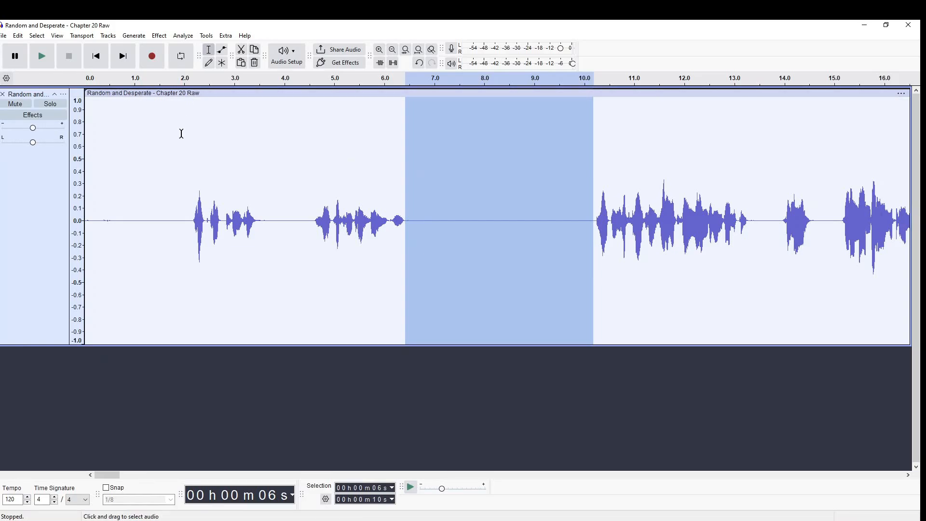
Select the silence at the end of the track, from about 8:42 to 8:45, and capture it as the Noise Reduction profile.
click(123, 57)
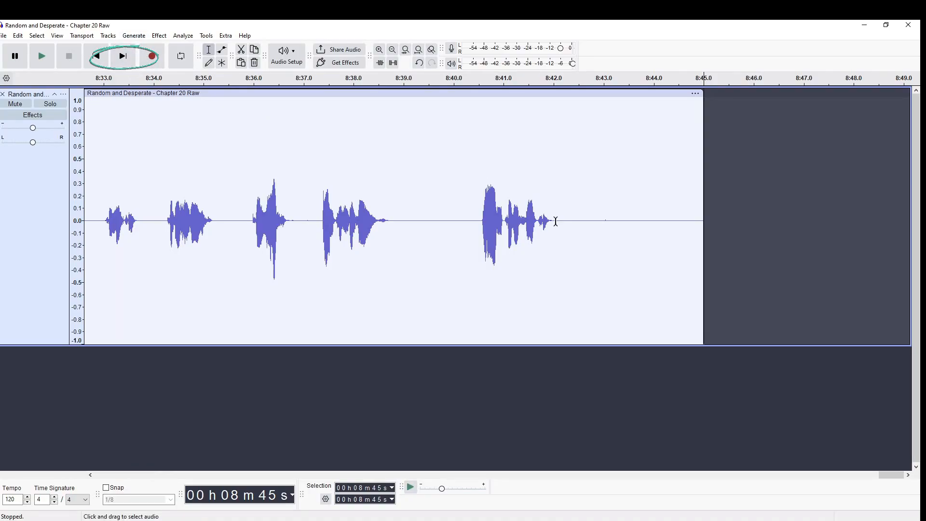
drag(554, 220, 704, 245)
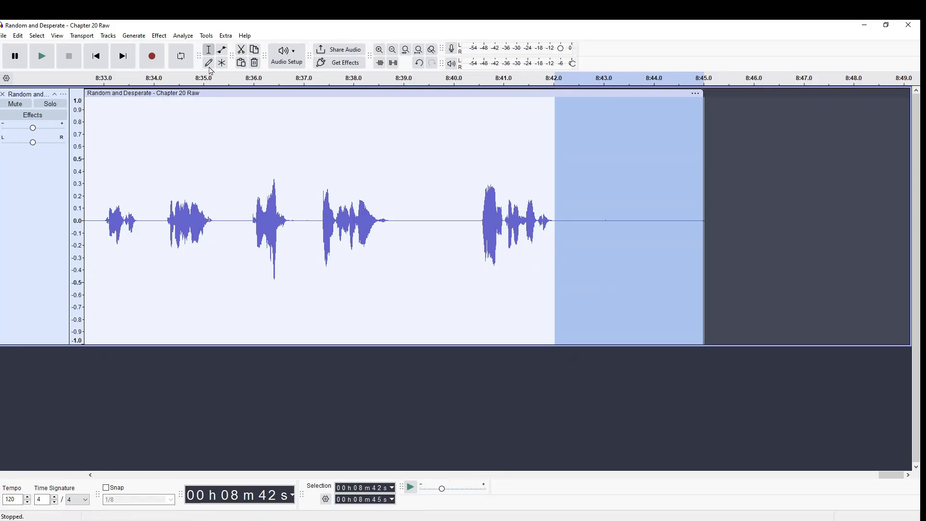
click(159, 39)
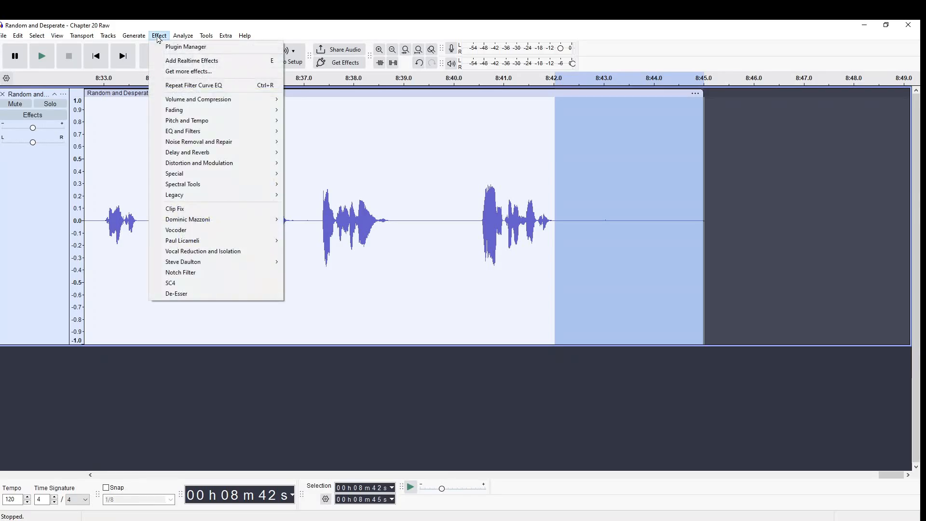
mouse_move(189, 145)
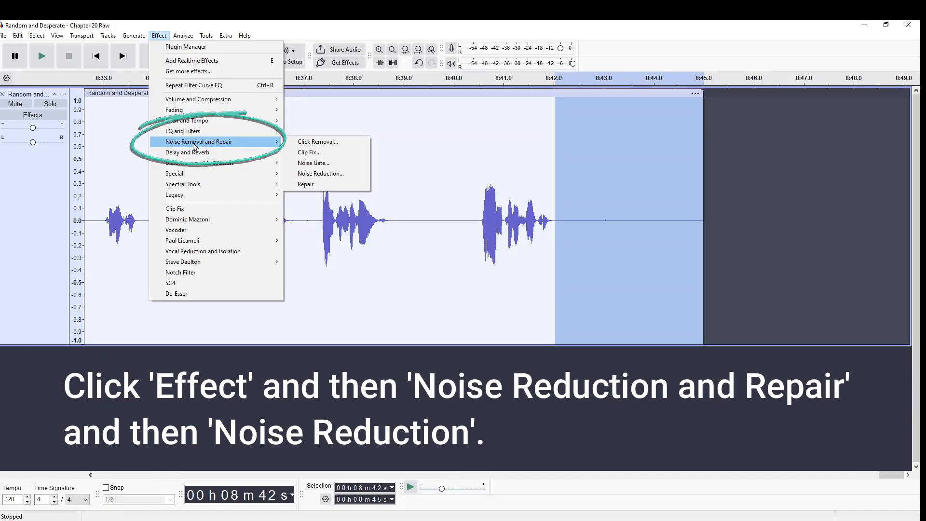
click(330, 174)
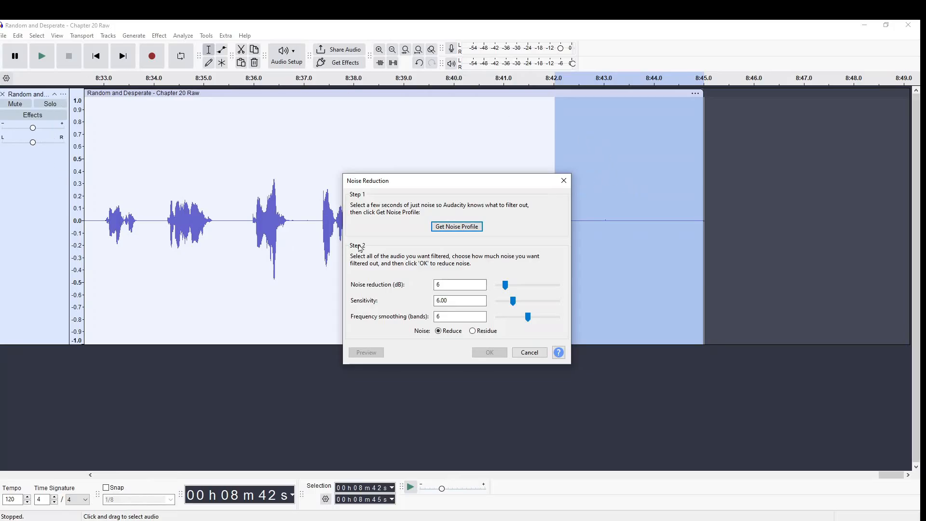
drag(523, 185, 440, 168)
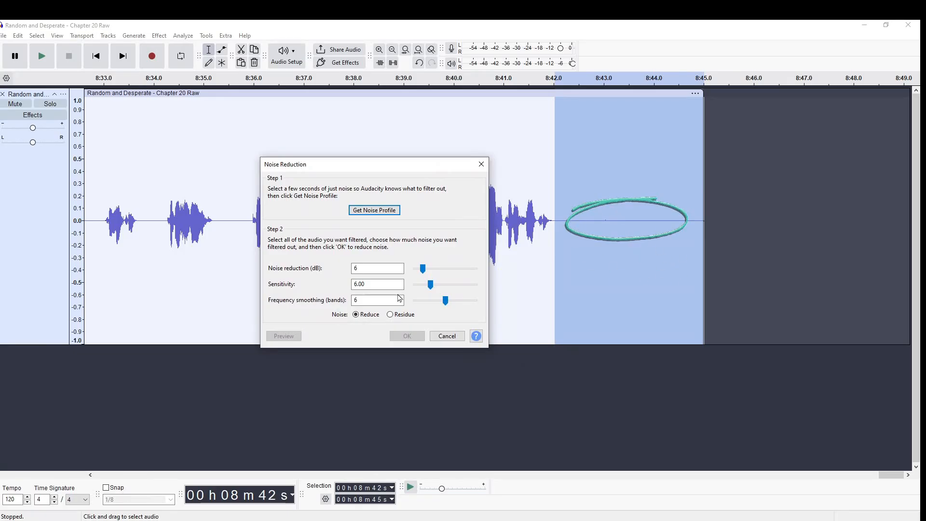
click(375, 210)
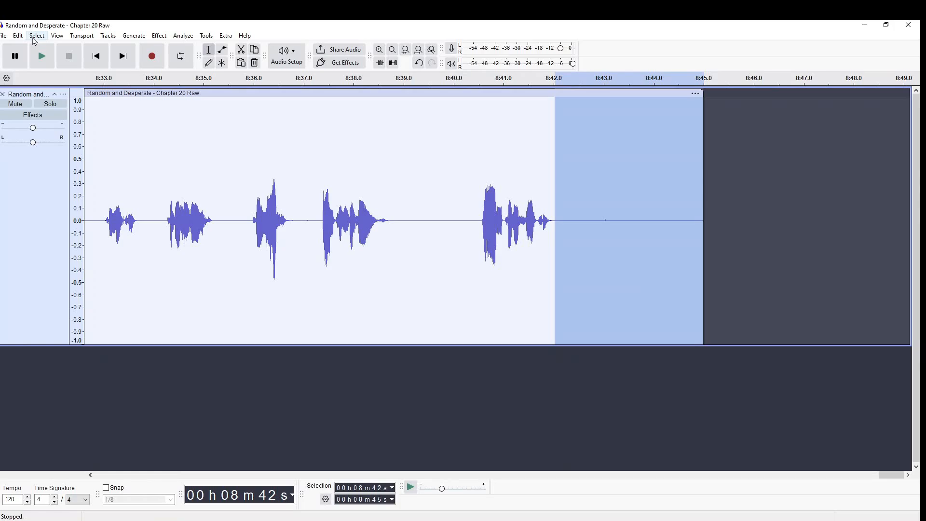
Apply Noise Reduction to the whole track with the noise reduction set to 10 dB.
click(33, 38)
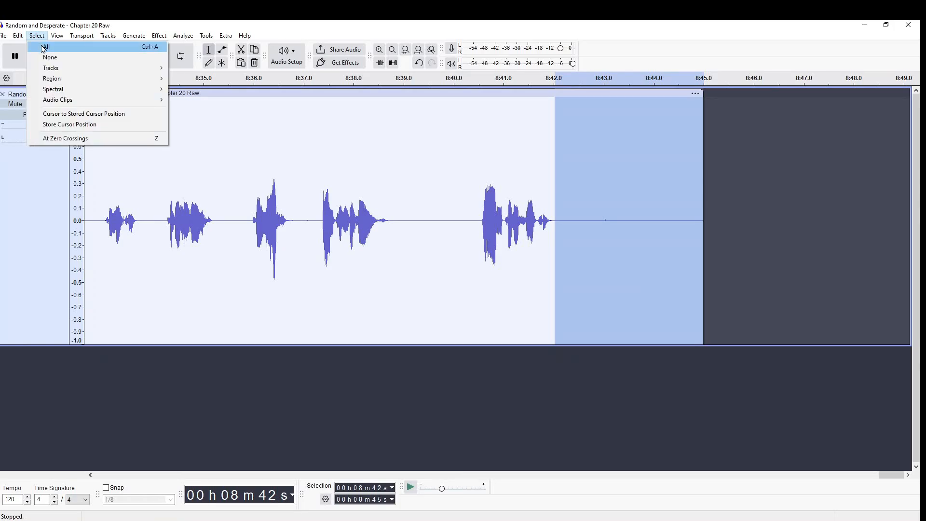
click(43, 49)
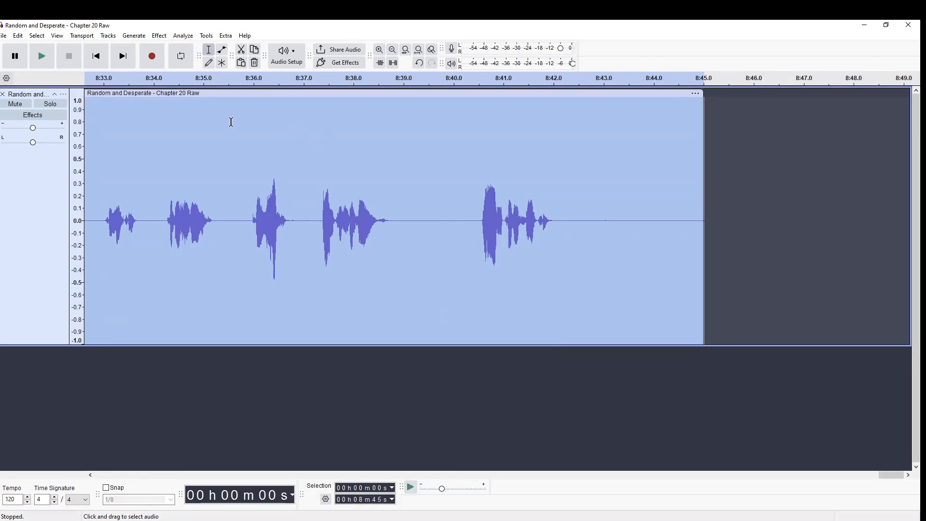
click(160, 36)
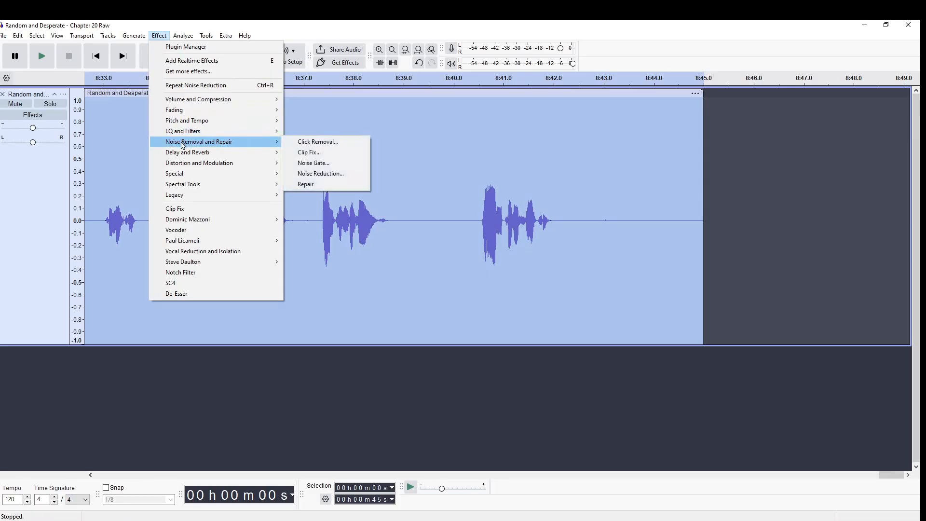
click(330, 174)
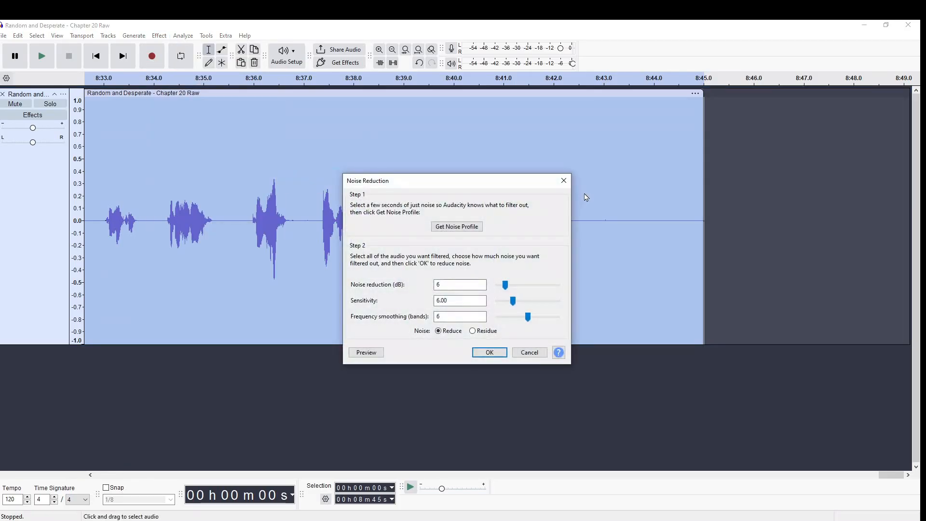
click(453, 285)
text(10)
click(491, 353)
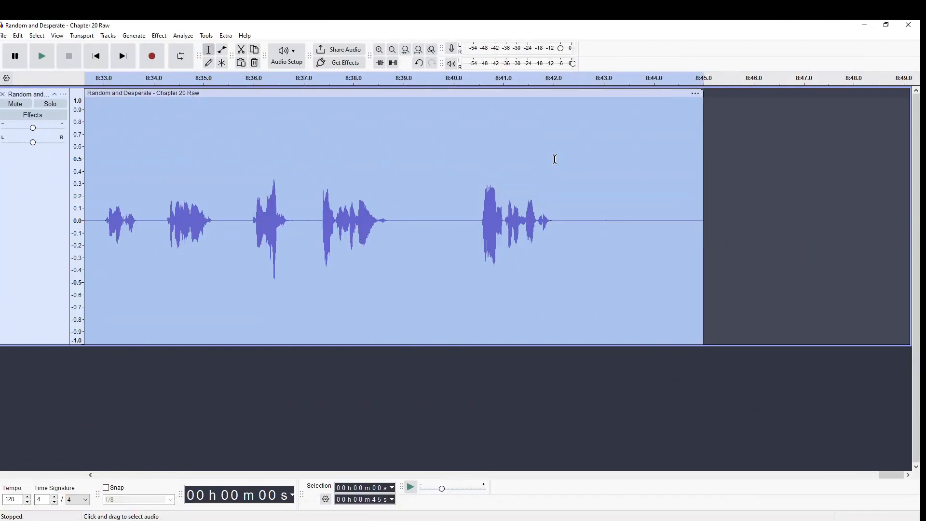
Return to the track's start and examine the silent gap from about 6 to 10 seconds for remaining noise.
key(Home)
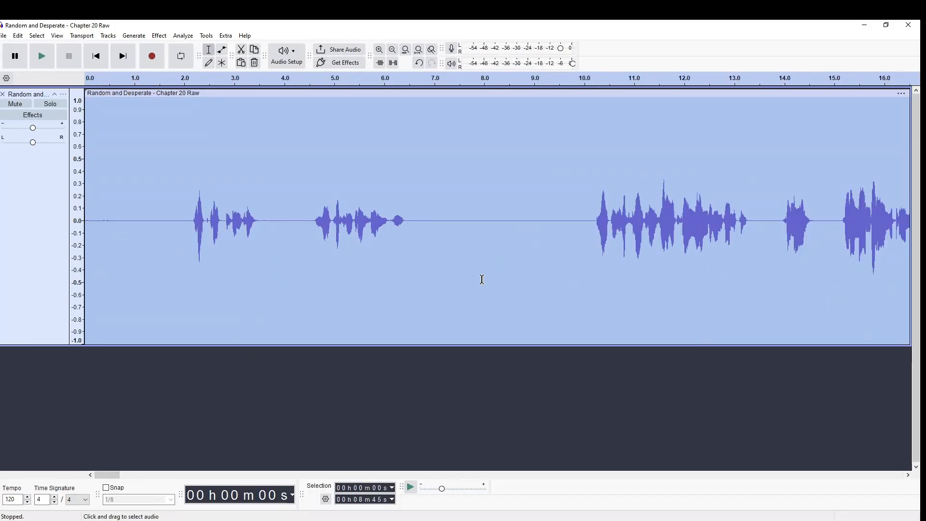
drag(407, 227, 592, 248)
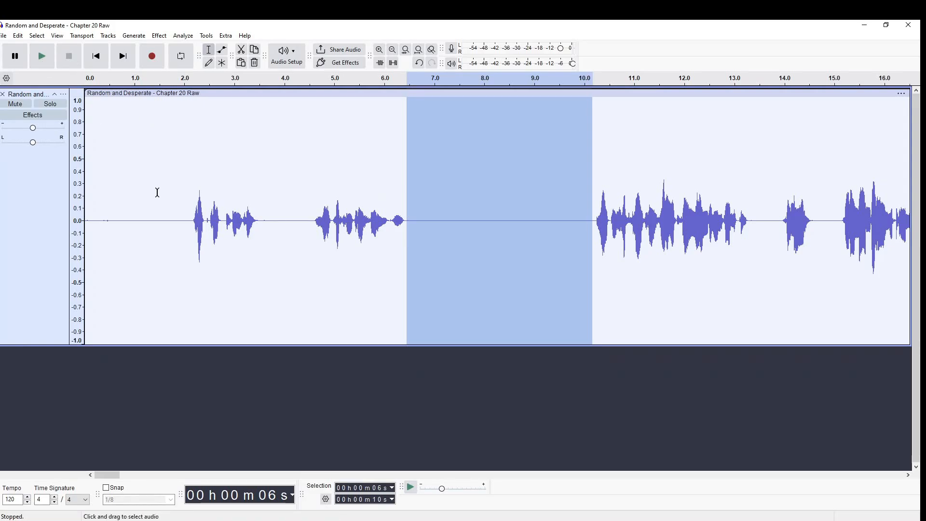
Apply Loudness Normalization to the whole track, normalizing RMS to -22.0 dB.
click(36, 35)
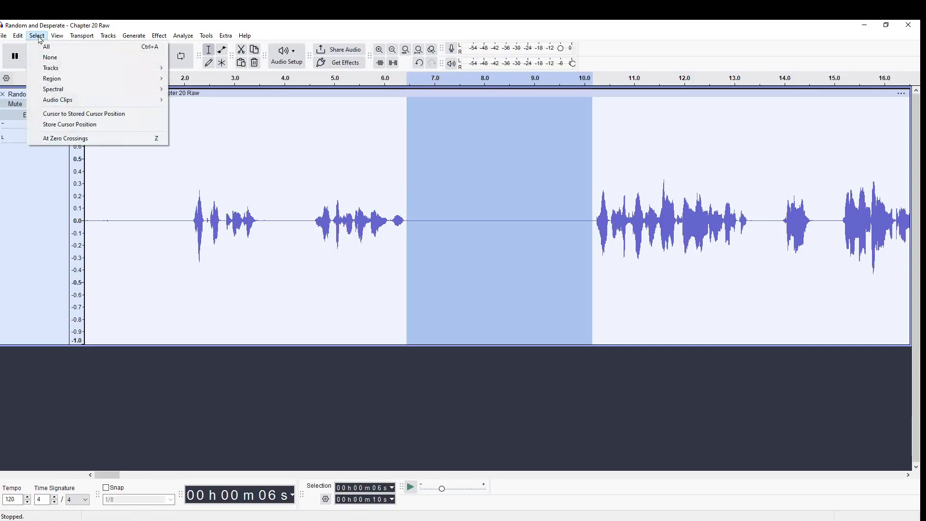
click(45, 48)
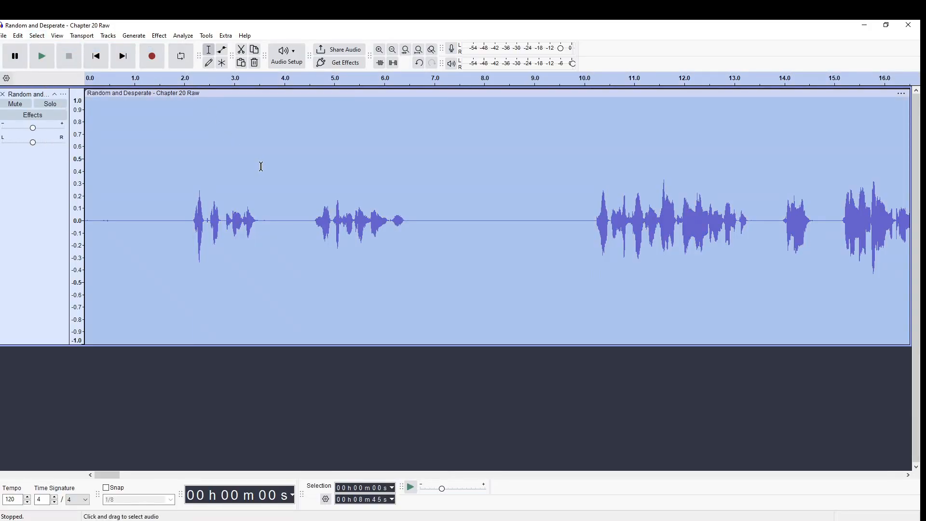
click(159, 37)
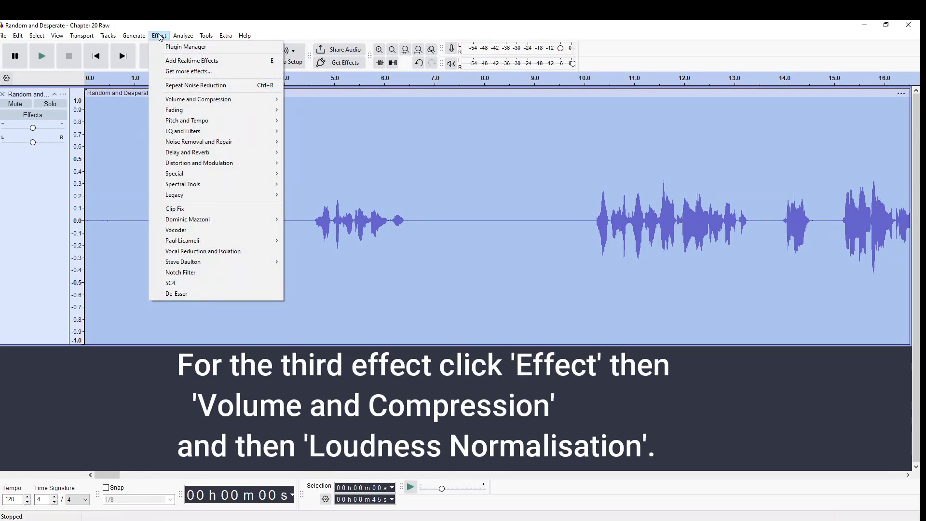
mouse_move(186, 103)
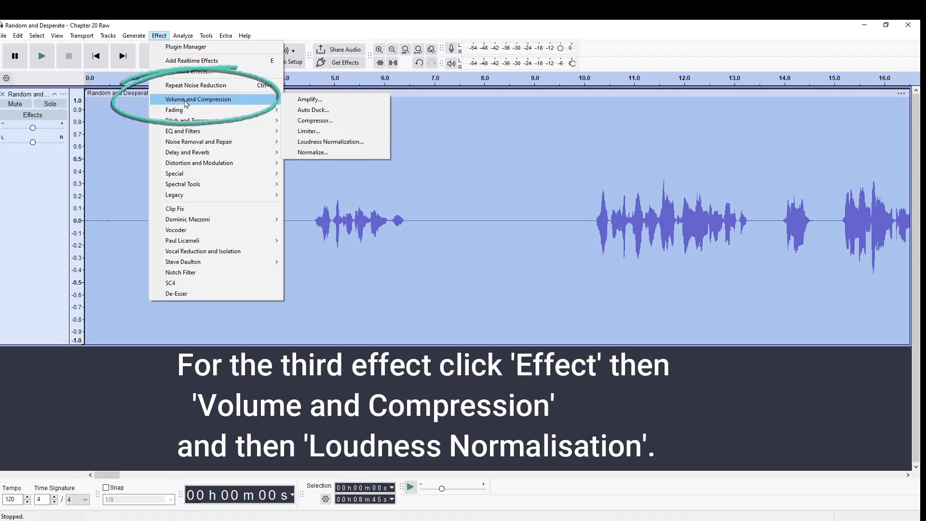
click(321, 146)
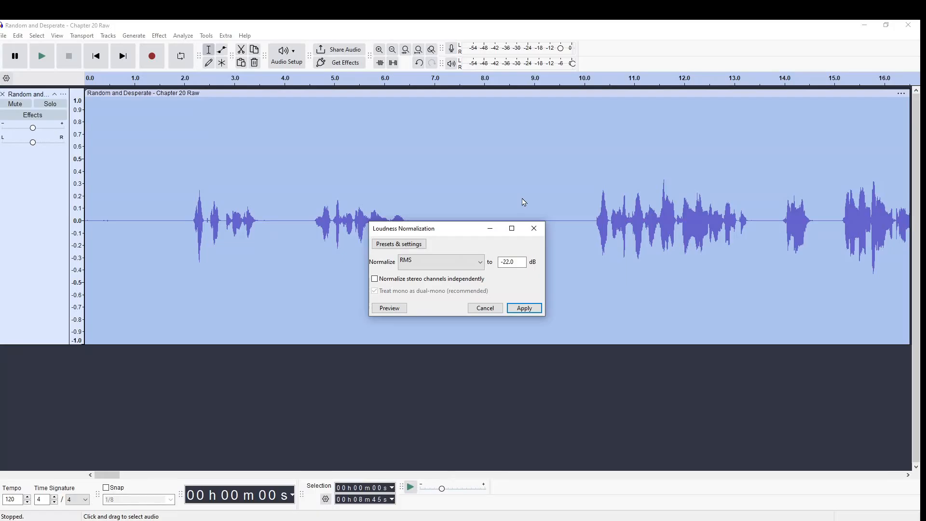
drag(468, 233, 472, 172)
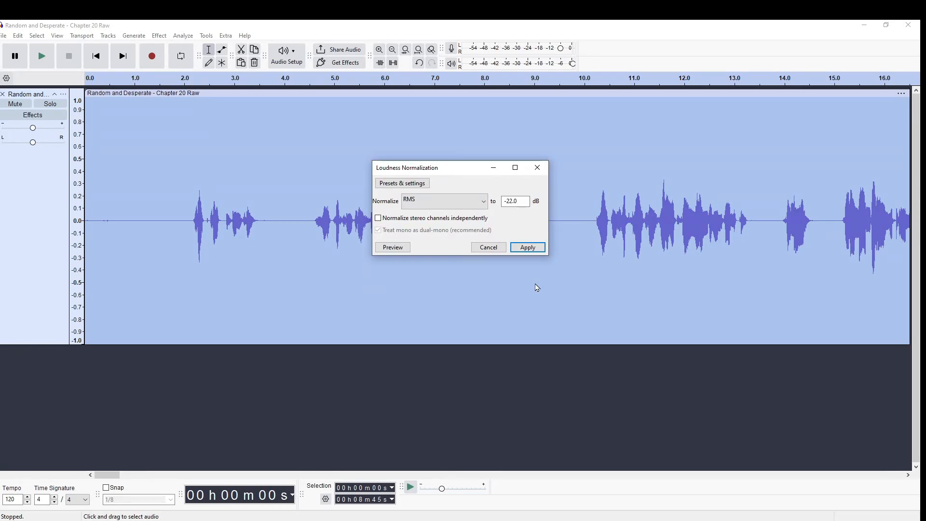
click(514, 204)
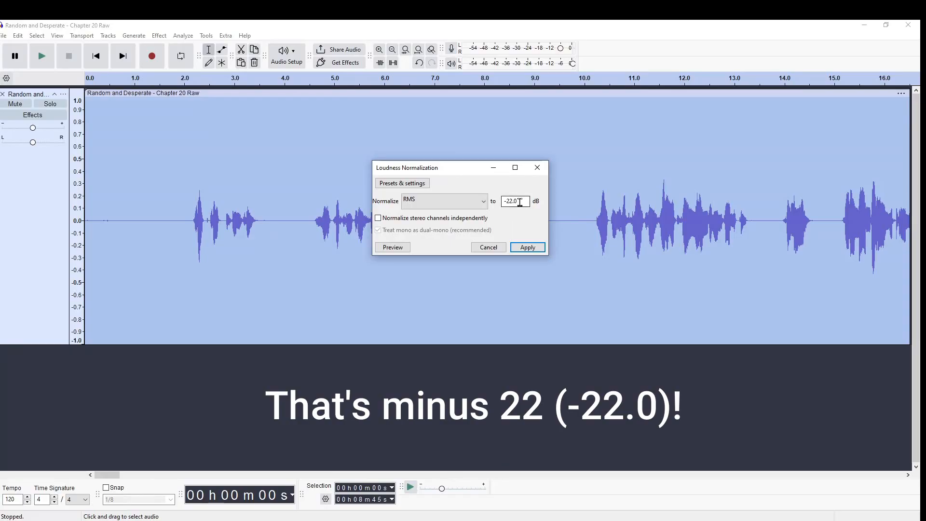
double_click(519, 202)
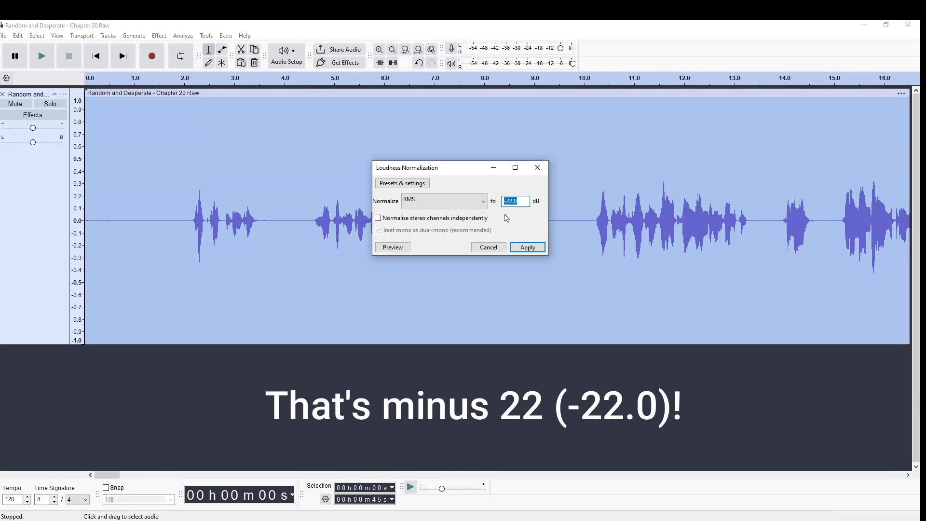
click(516, 202)
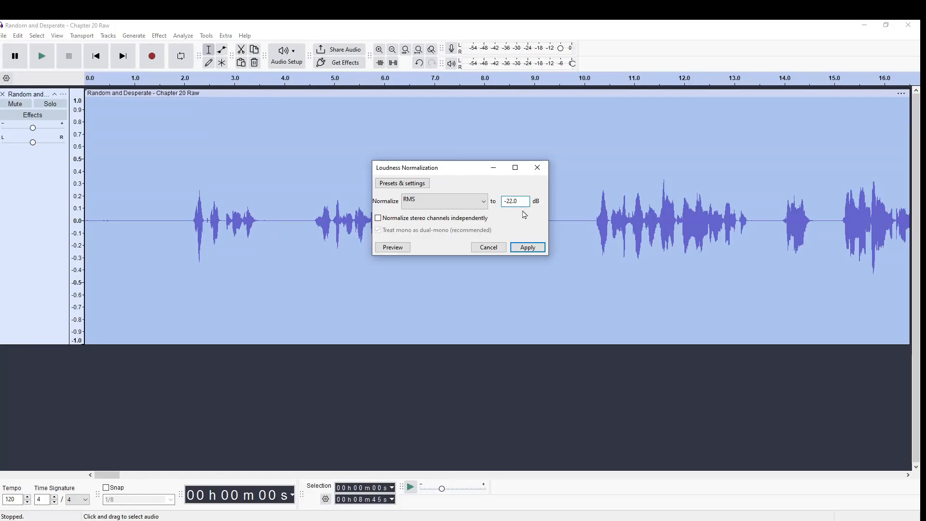
text(2)
drag(477, 171, 455, 112)
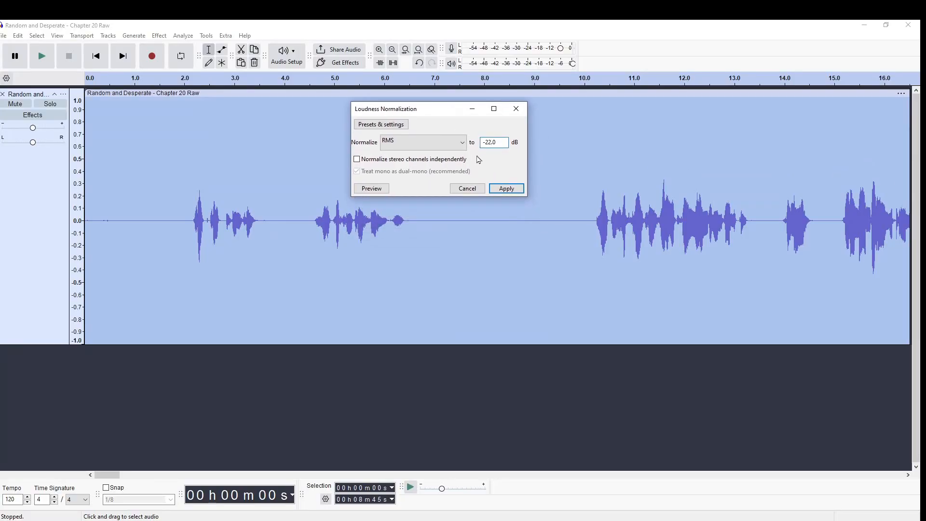
click(507, 188)
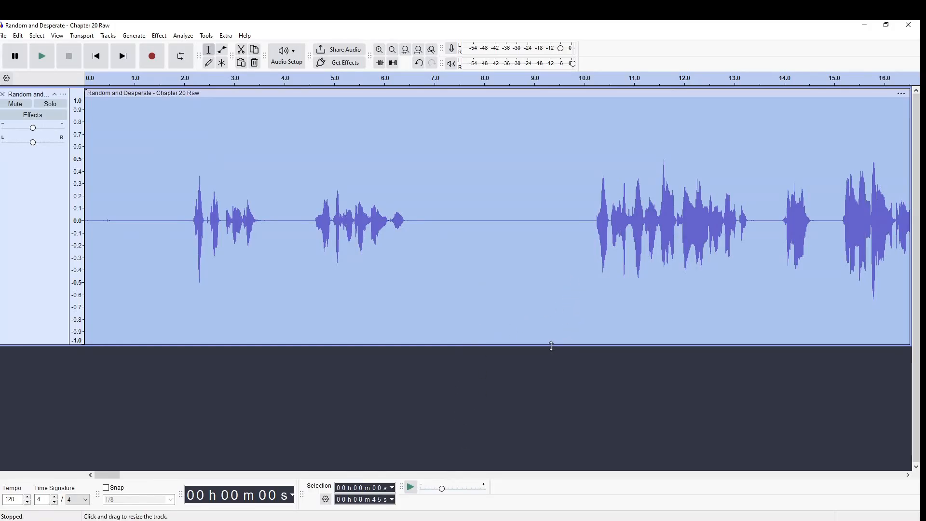
Examine the normalized waveform's peaks across the first two minutes, marking the stretch from about 0:50 to 1:11.
drag(552, 345, 550, 350)
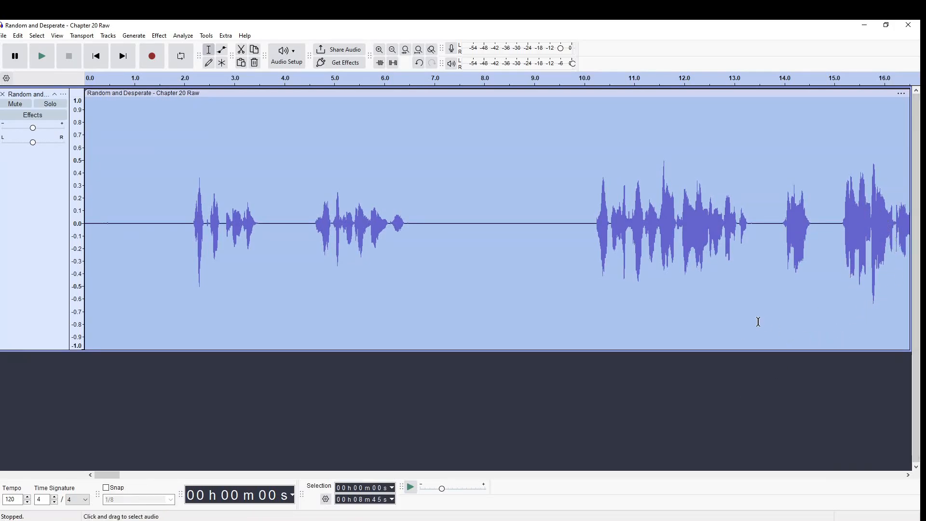
click(392, 51)
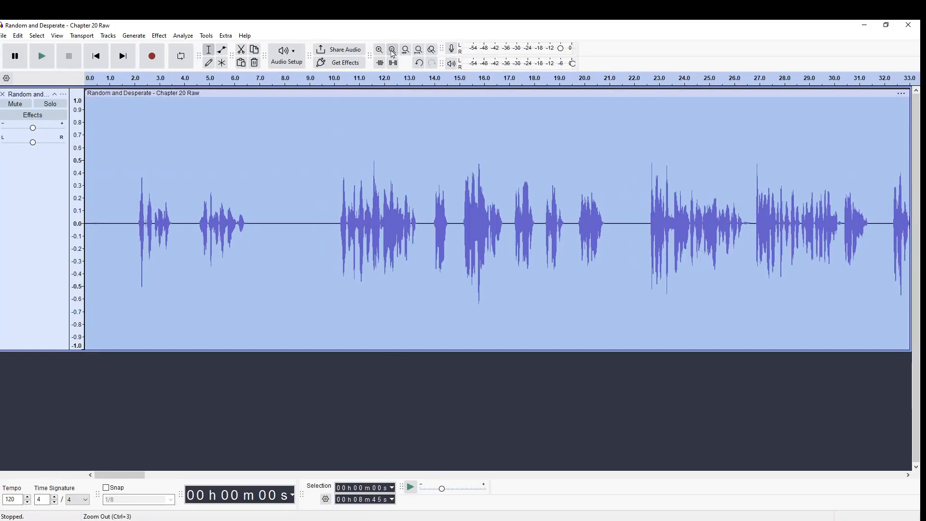
click(393, 50)
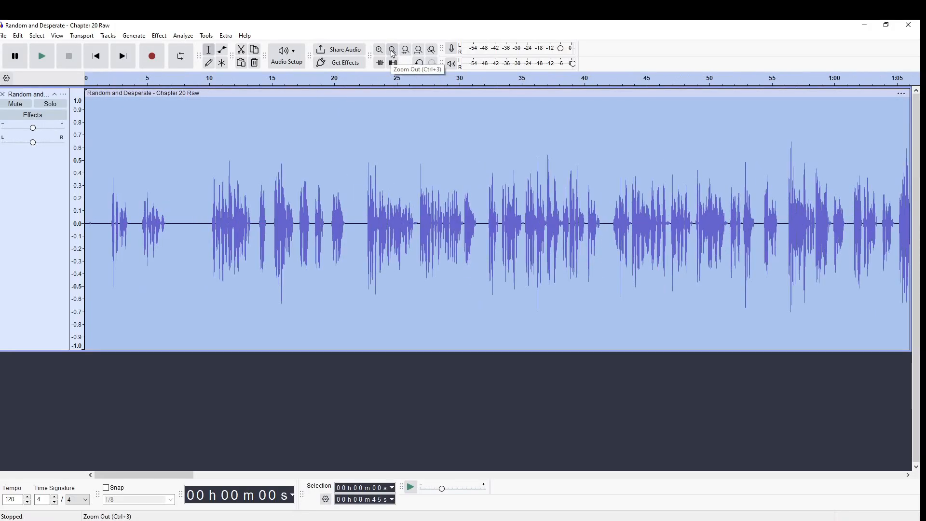
click(392, 51)
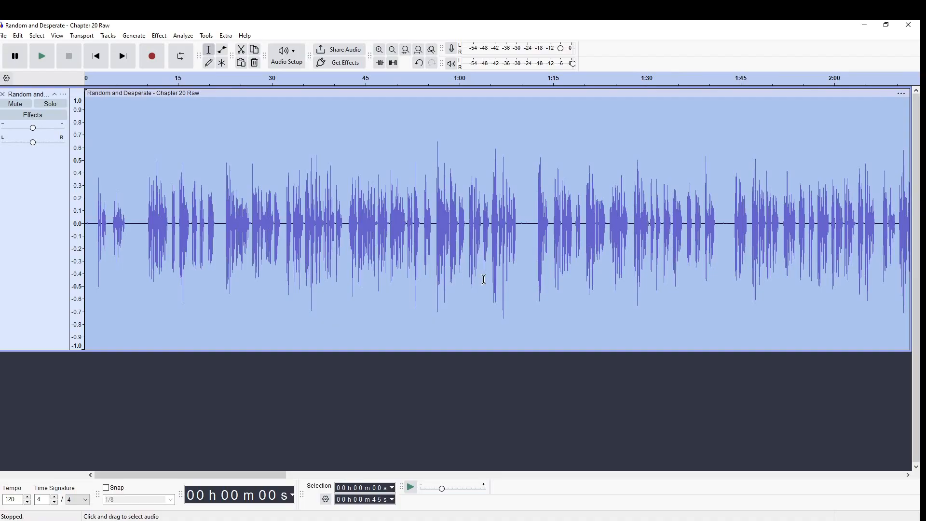
drag(532, 271, 397, 261)
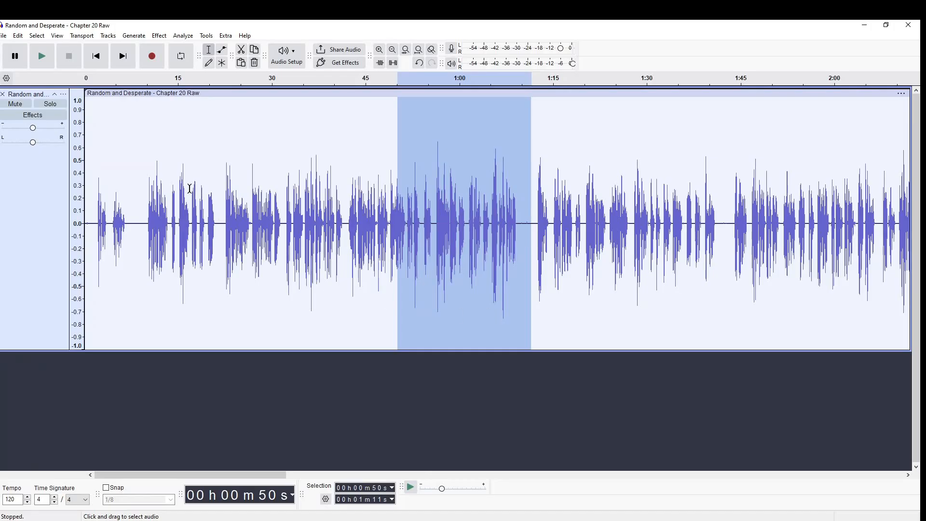
Apply the Limiter to the whole track with a threshold of -3.0 dB and a make-up target of -3.1 dB.
click(36, 35)
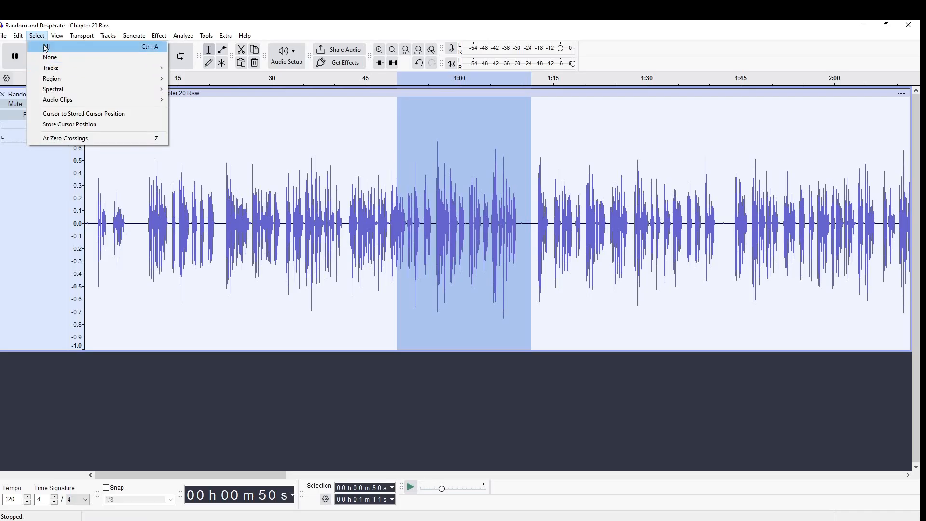
click(41, 48)
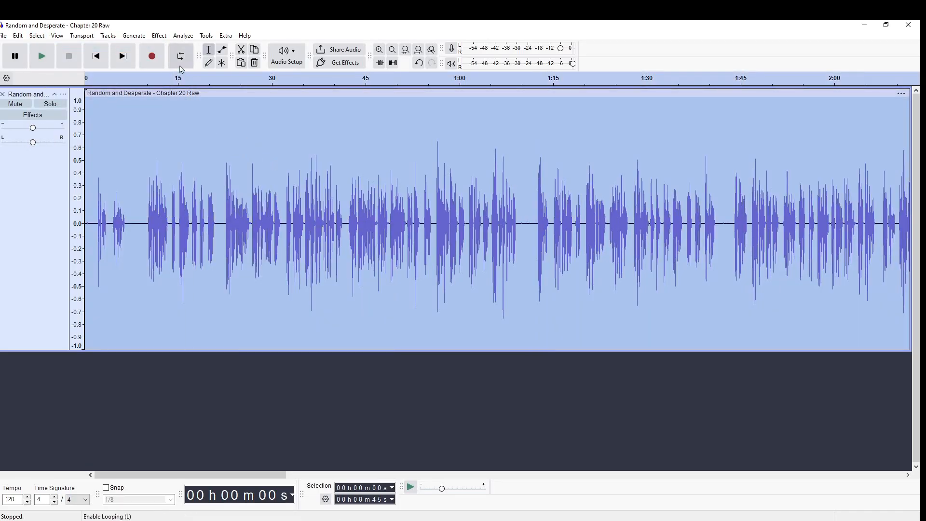
click(163, 37)
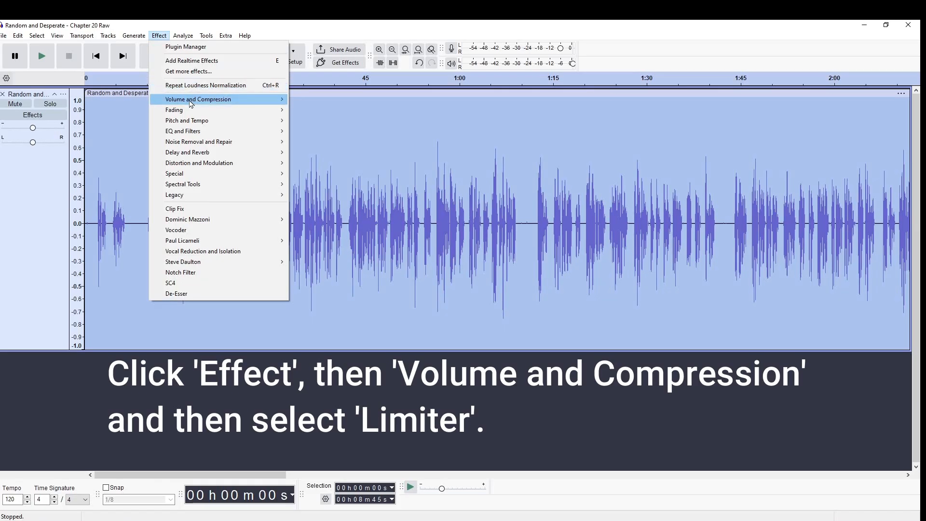
mouse_move(191, 105)
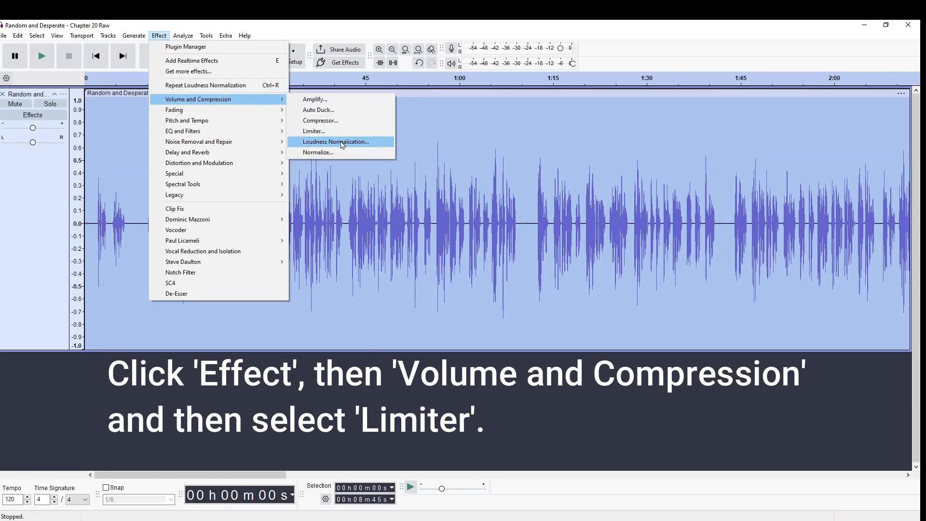
click(317, 135)
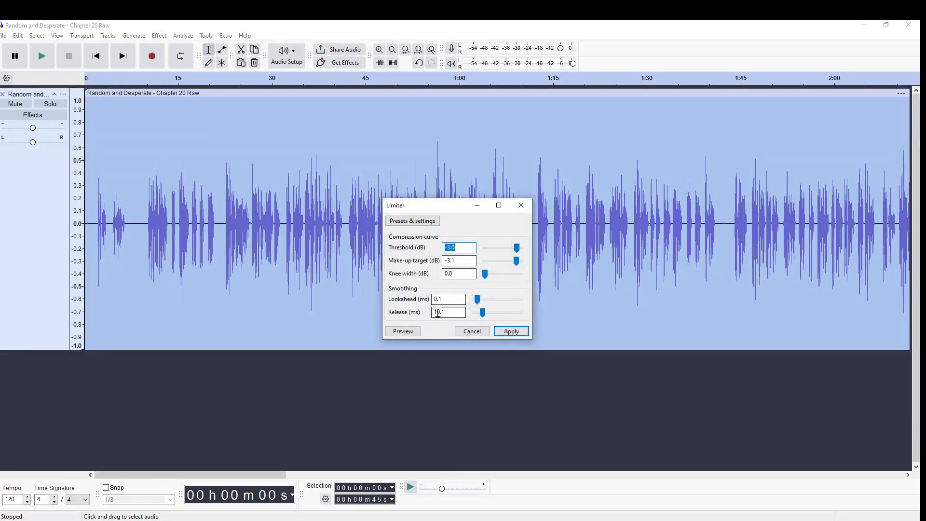
click(455, 248)
click(466, 273)
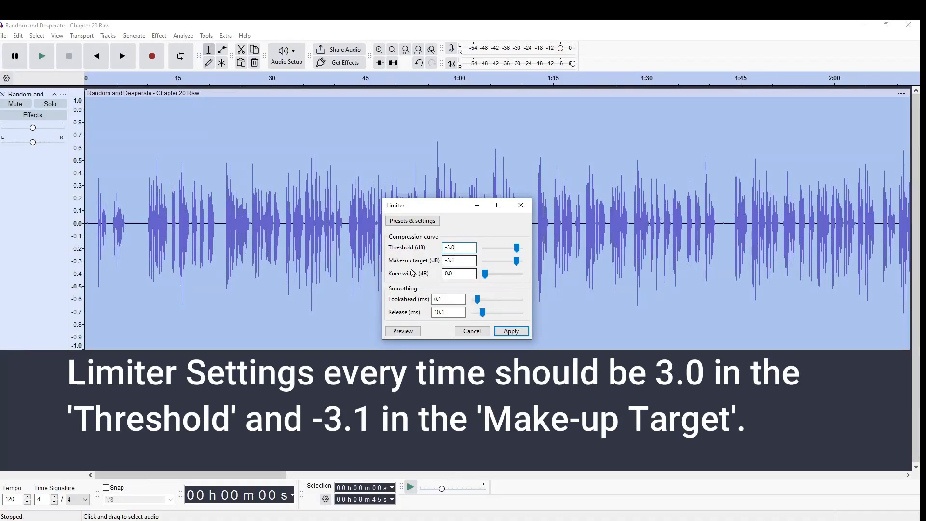
click(464, 261)
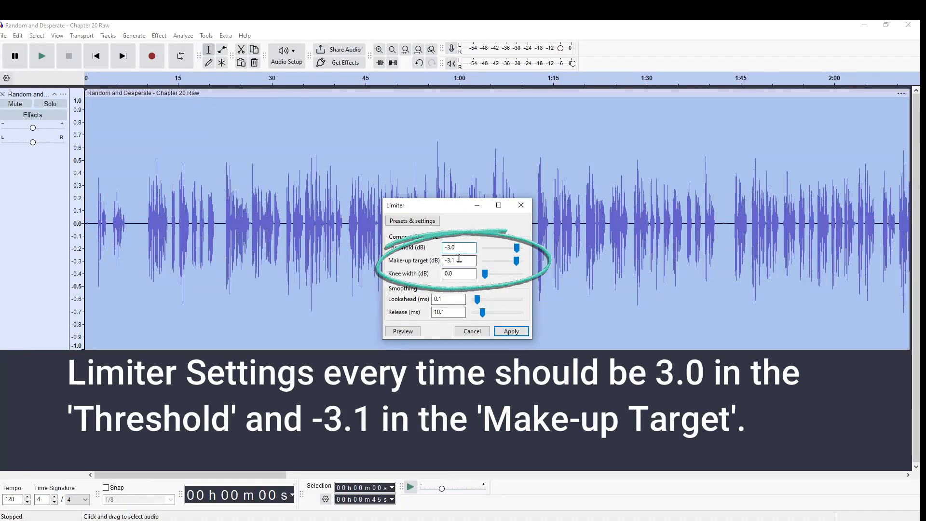
click(464, 247)
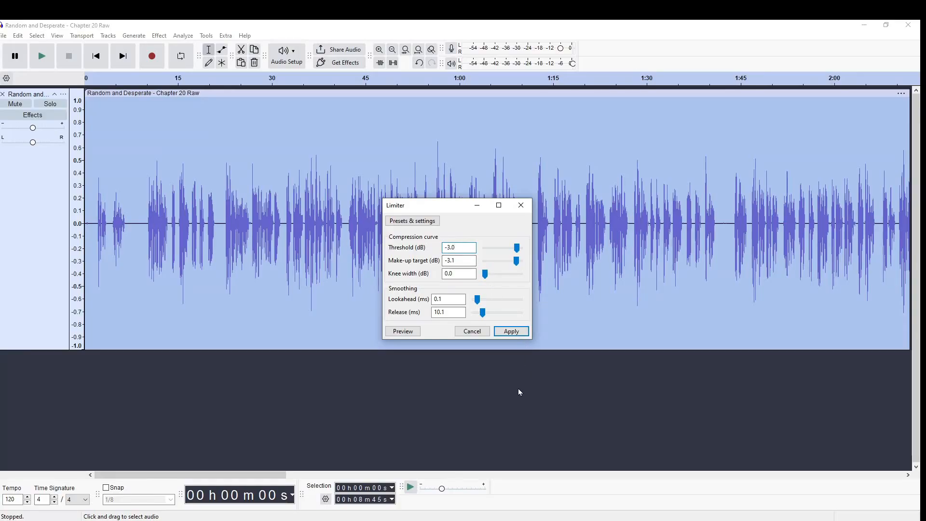
click(511, 333)
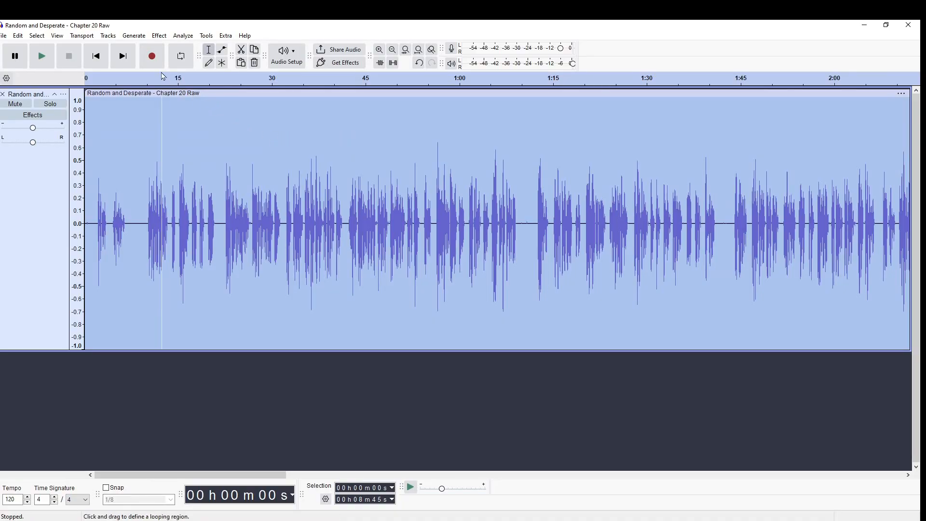
Run ACX Check on the whole track to measure its peak level, RMS level and noise floor.
click(184, 39)
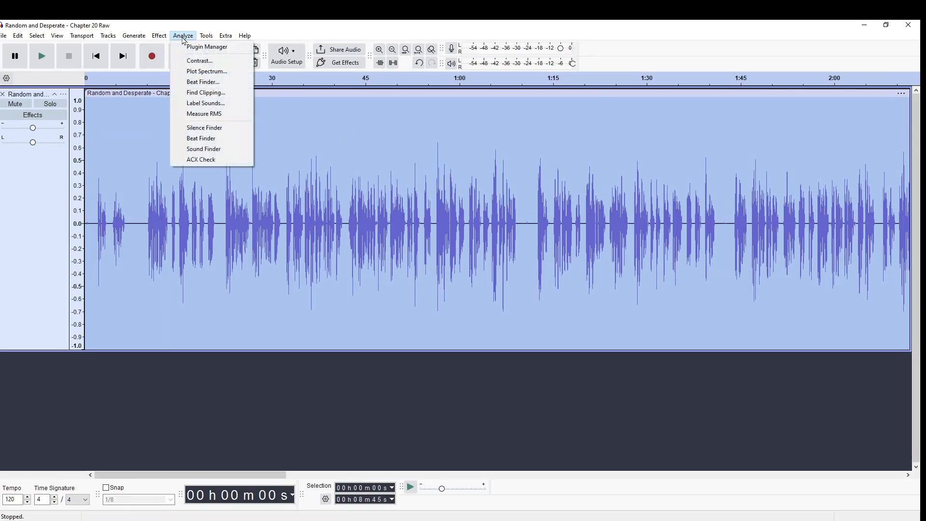
click(216, 160)
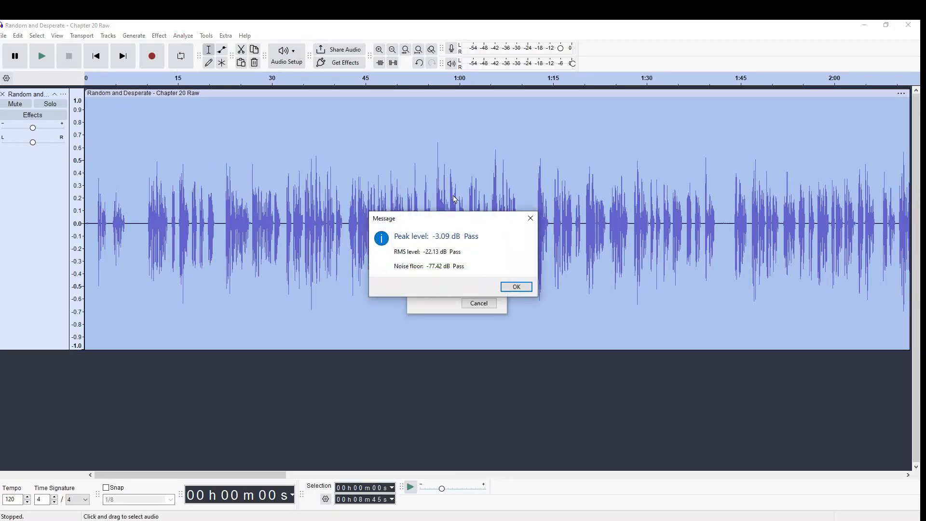